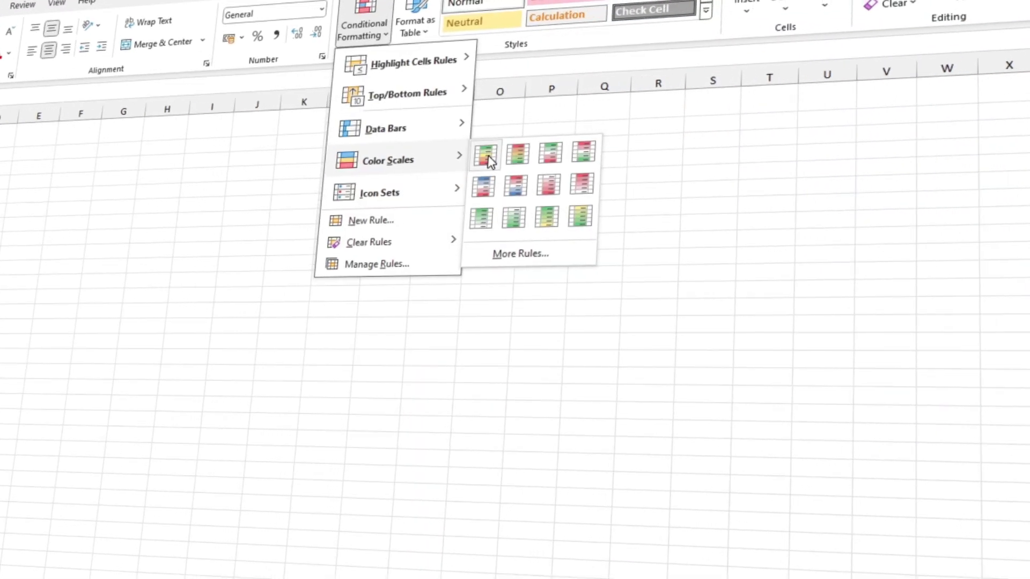
# Step: Preview the color-scale table and the chart style options before working in the Monthly Profit_Loss workbook
pyautogui.click(490, 161)
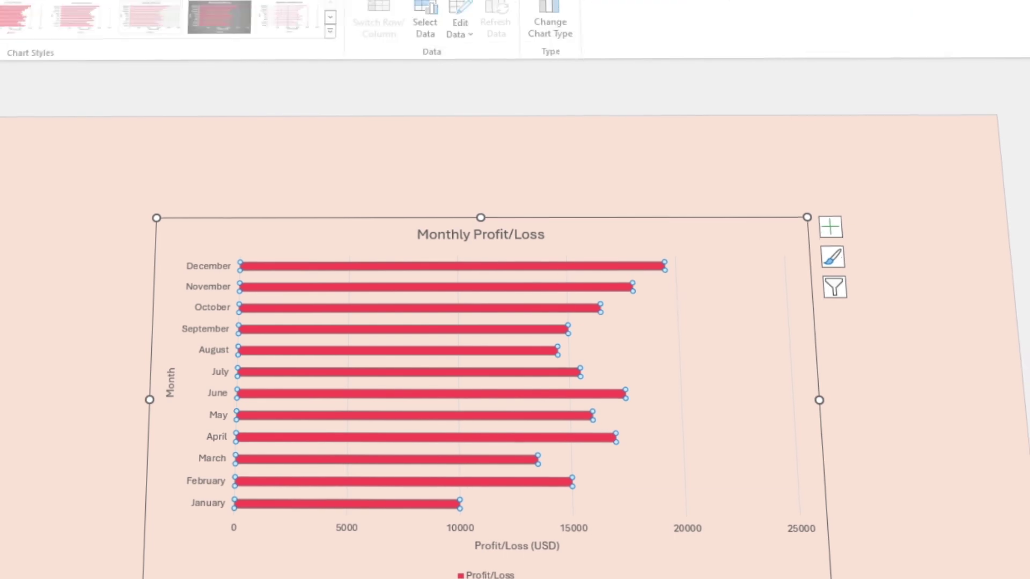
pyautogui.rightClick(658, 476)
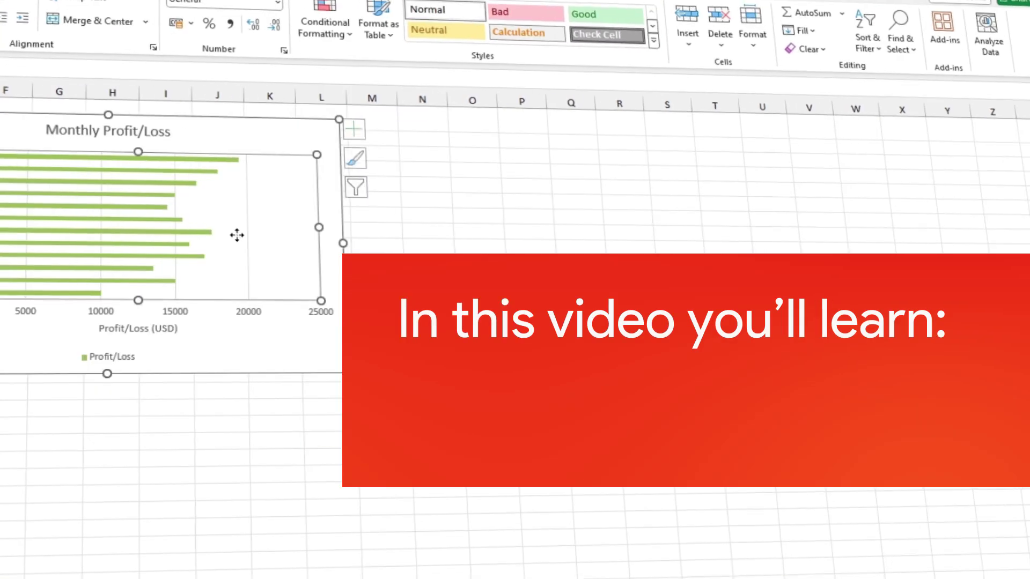
pyautogui.click(354, 158)
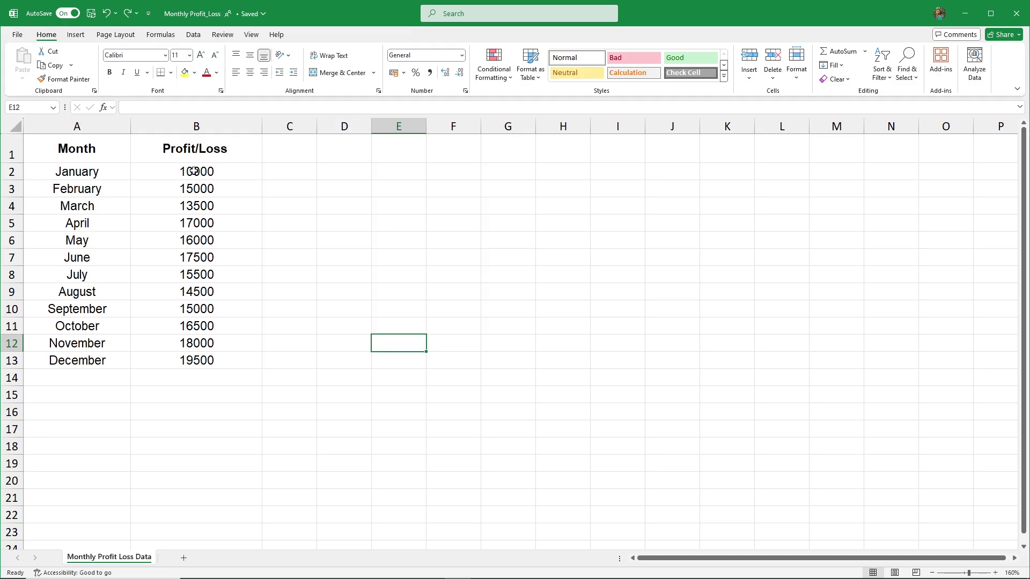
# Step: Set January (B2) to 17000, then copy A1:B13 and paste it onto the PowerPoint slide
pyautogui.doubleClick(194, 171)
pyautogui.write('17000')
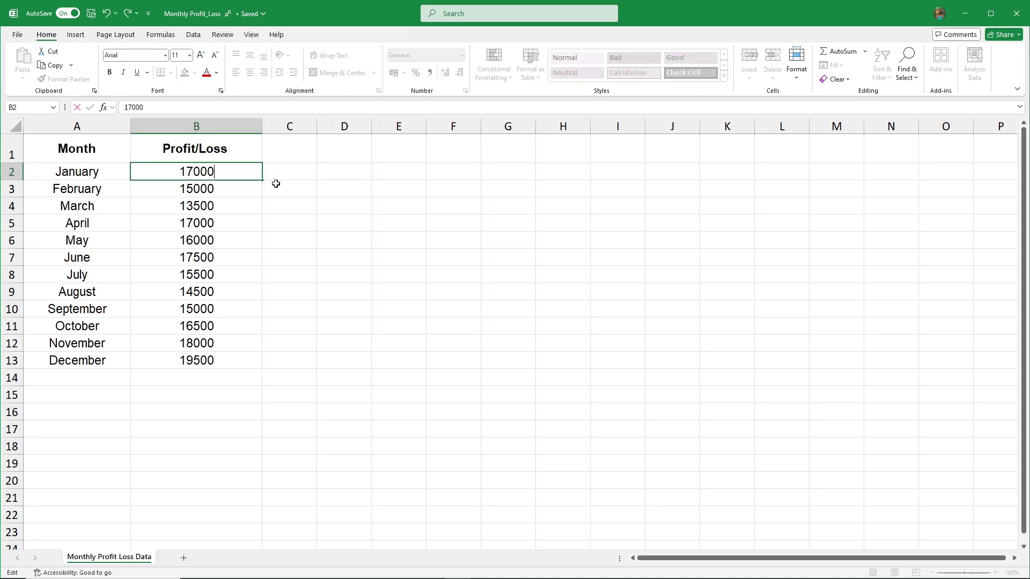
pyautogui.moveTo(76, 150); pyautogui.dragTo(211, 359)
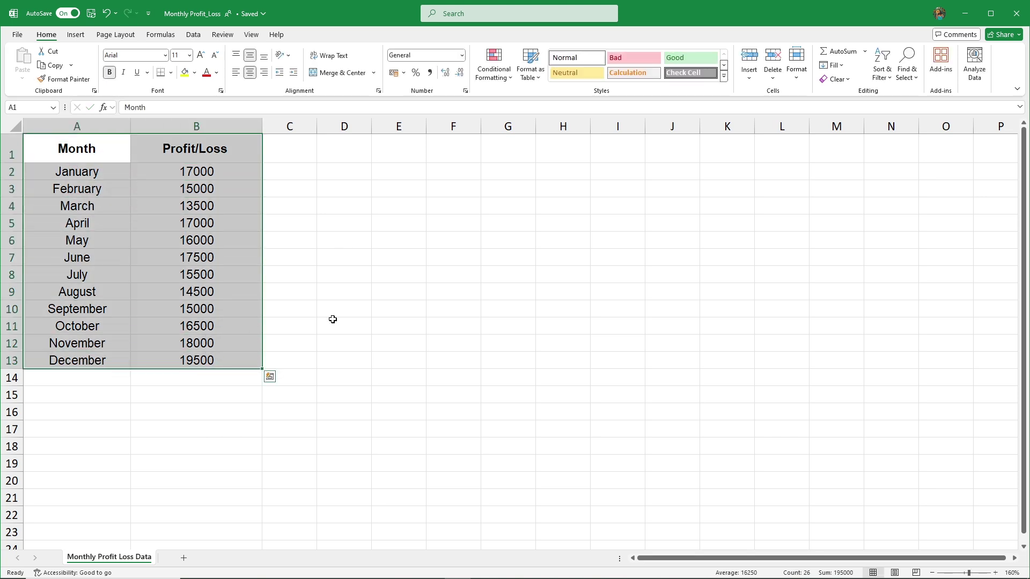
pyautogui.hotkey('ctrl', 'c')
pyautogui.hotkey('alt', 'Tab')
pyautogui.hotkey('ctrl', 'v')
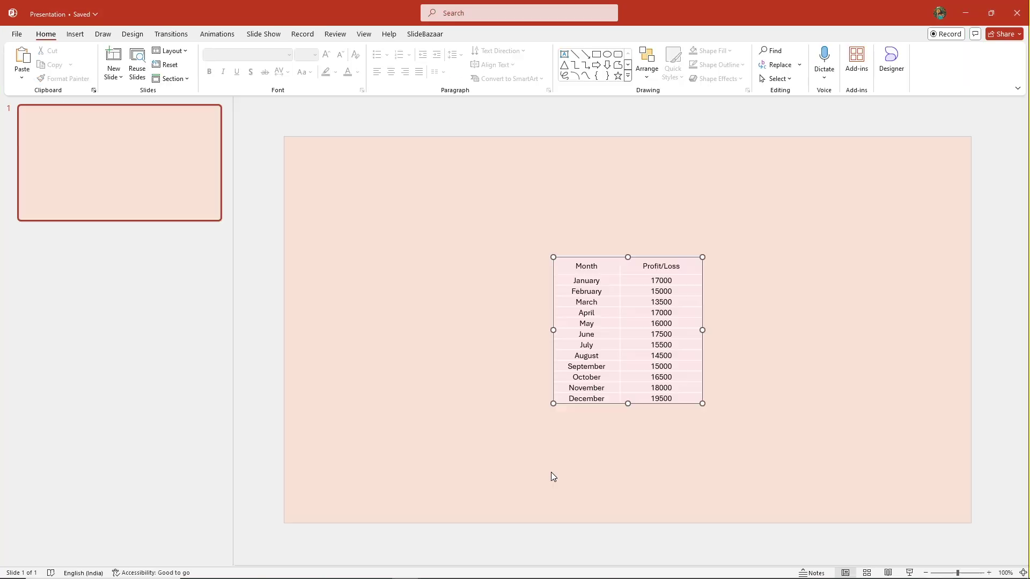
pyautogui.hotkey('alt', 'Tab')
# Step: Set July (B8) to 18500, paste the updated table onto the slide, and reselect the table
pyautogui.click(178, 274)
pyautogui.doubleClick(177, 275)
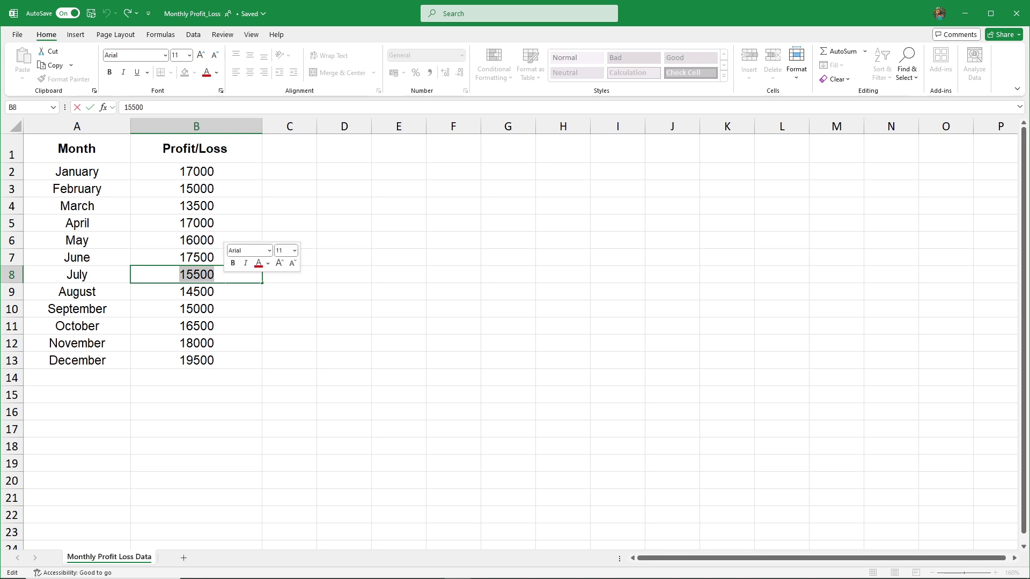
pyautogui.write('18500')
pyautogui.moveTo(94, 141); pyautogui.dragTo(252, 361)
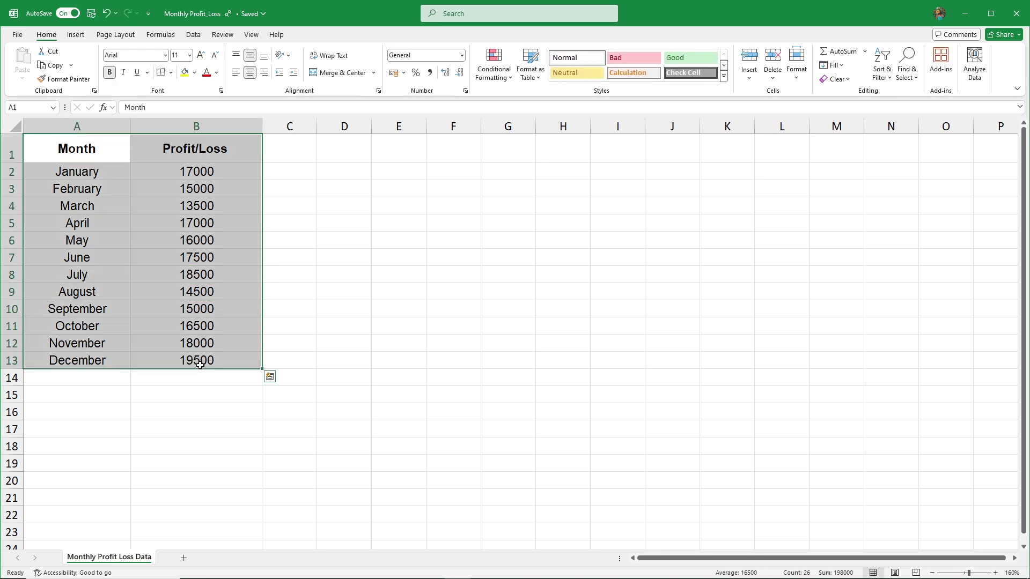
pyautogui.hotkey('ctrl', 'c')
pyautogui.hotkey('alt', 'Tab')
pyautogui.hotkey('ctrl', 'v')
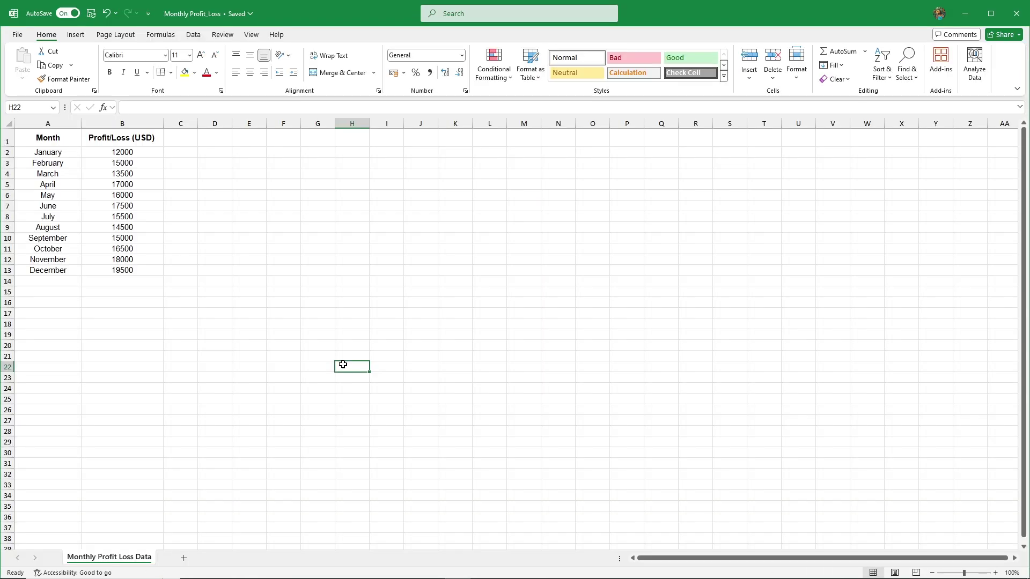
pyautogui.moveTo(48, 141); pyautogui.dragTo(131, 270)
# Step: Paste-link the copied table as a Microsoft Excel Worksheet Object and enlarge it on the slide
pyautogui.hotkey('ctrl', 'c')
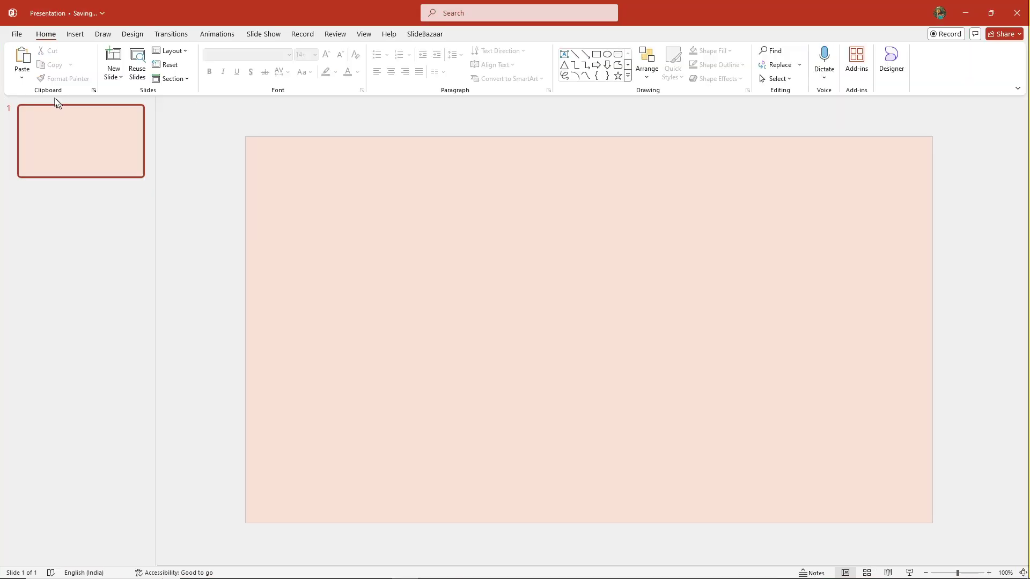
pyautogui.click(21, 77)
pyautogui.click(49, 127)
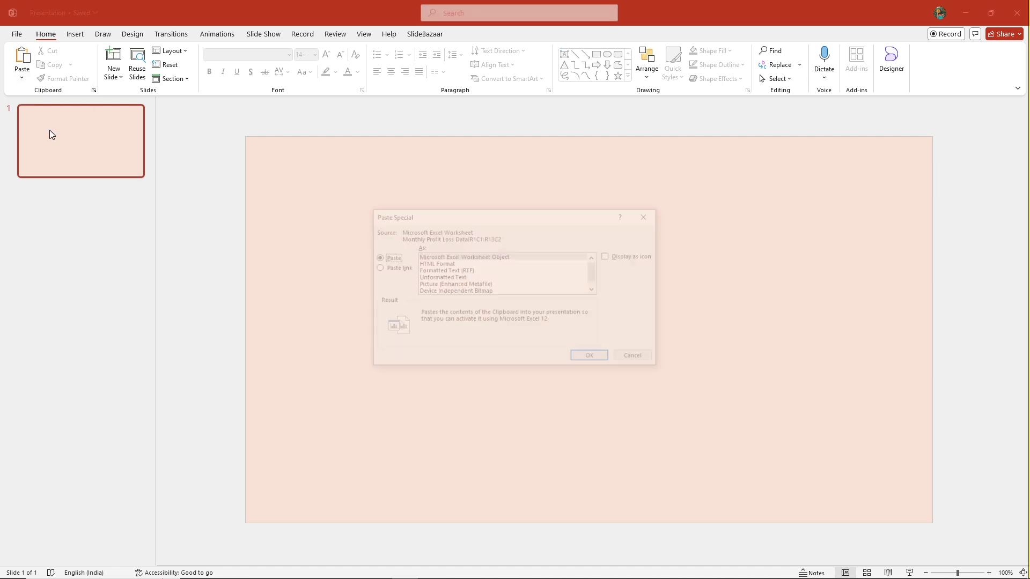
pyautogui.click(384, 271)
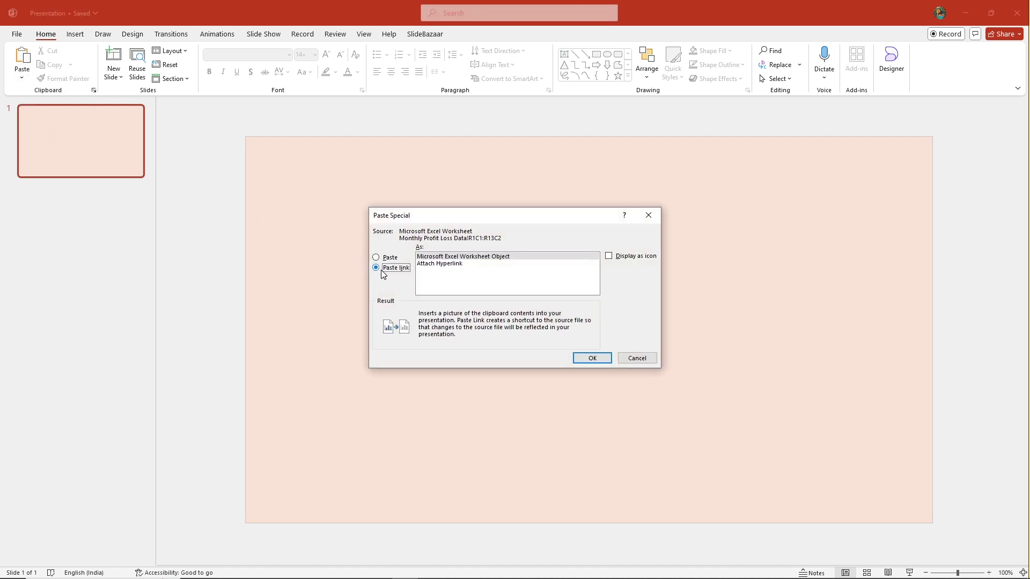
pyautogui.click(438, 259)
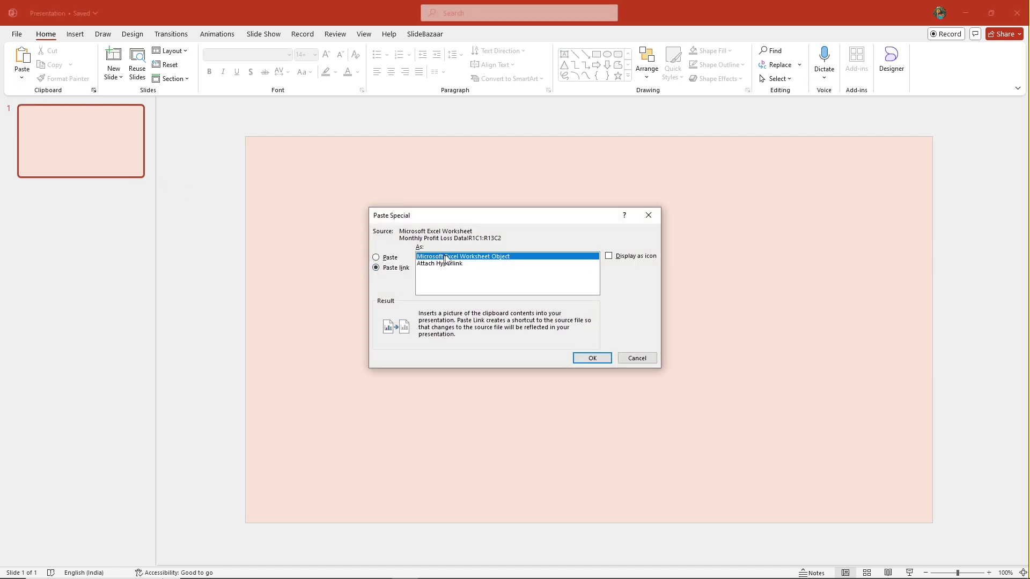
pyautogui.click(591, 359)
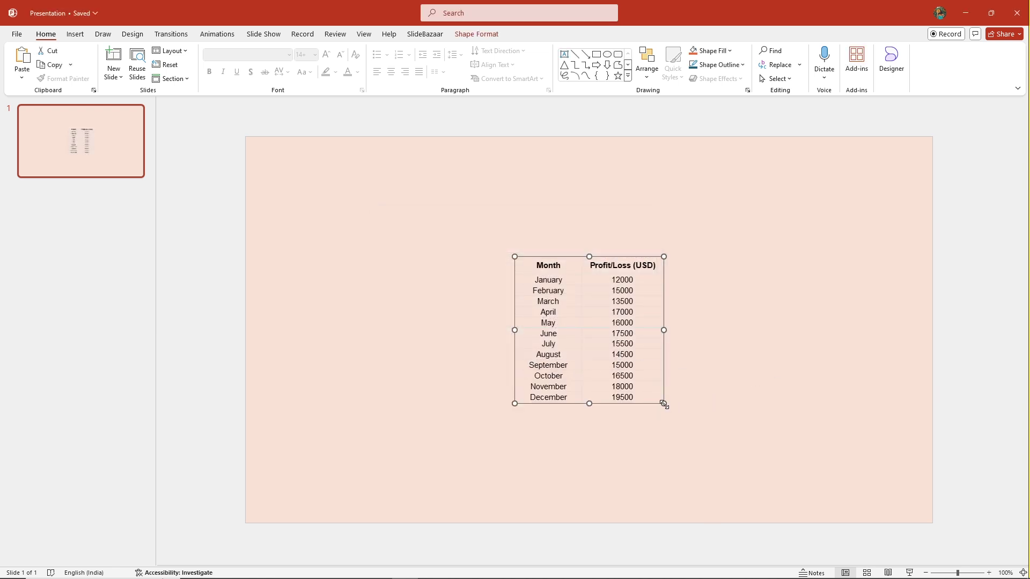
pyautogui.moveTo(665, 404); pyautogui.dragTo(700, 438)
pyautogui.click(791, 416)
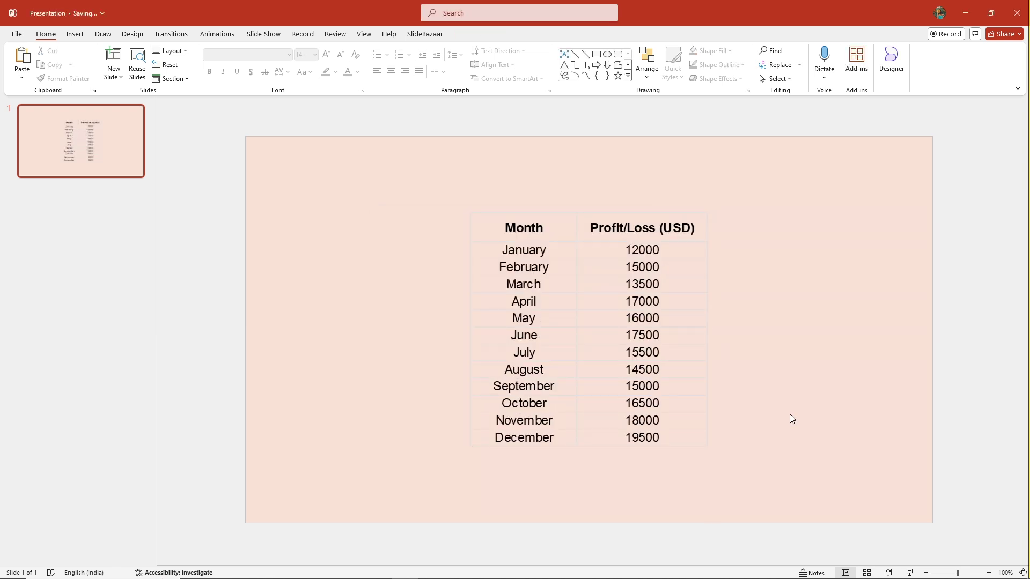
# Step: Remove '(USD)' from the B1 header and check the change in the linked slide table
pyautogui.hotkey('alt', 'Tab')
pyautogui.doubleClick(133, 141)
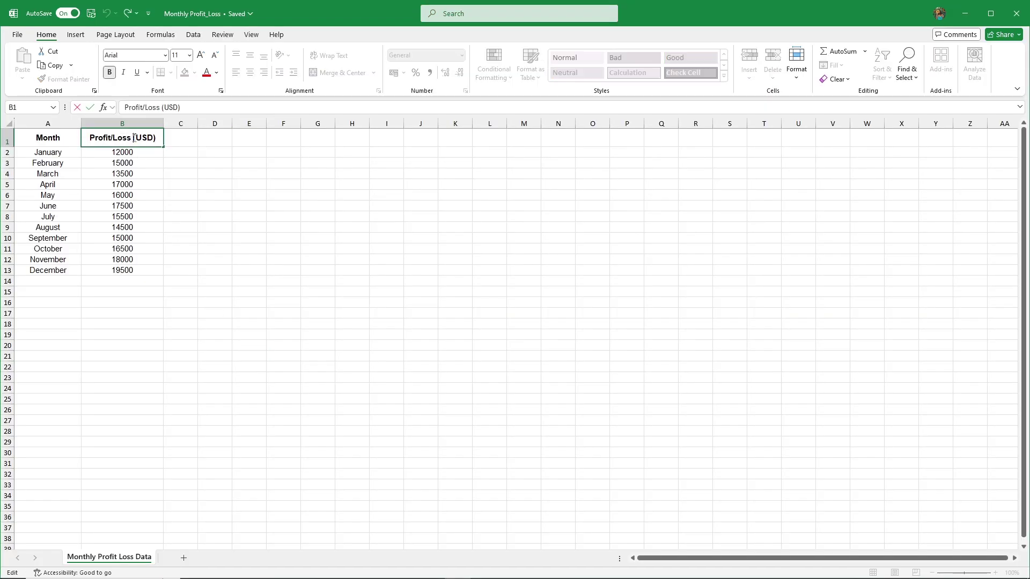
pyautogui.moveTo(133, 141); pyautogui.dragTo(164, 140)
pyautogui.press('BackSpace')
pyautogui.click(247, 284)
pyautogui.hotkey('alt', 'Tab')
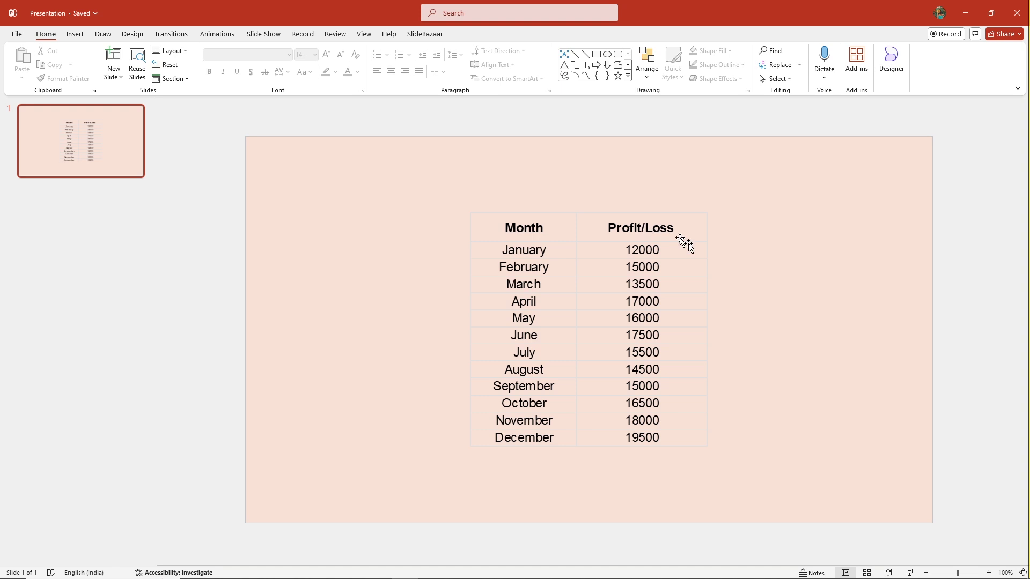
pyautogui.hotkey('alt', 'Tab')
# Step: Change January in B2 from 12000 to 17000 and confirm the linked slide table updates
pyautogui.doubleClick(120, 153)
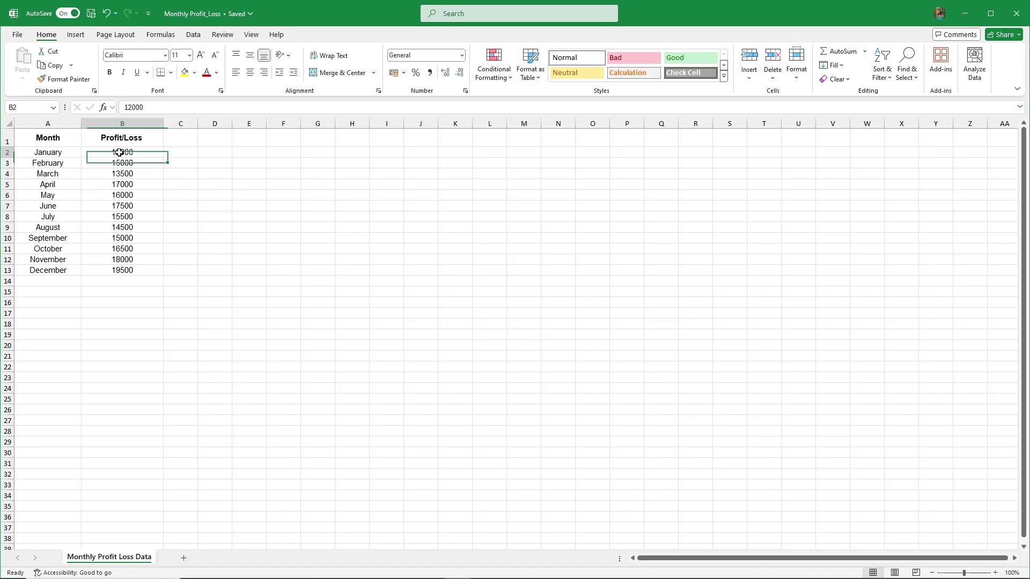
pyautogui.press('BackSpace')
pyautogui.write('7')
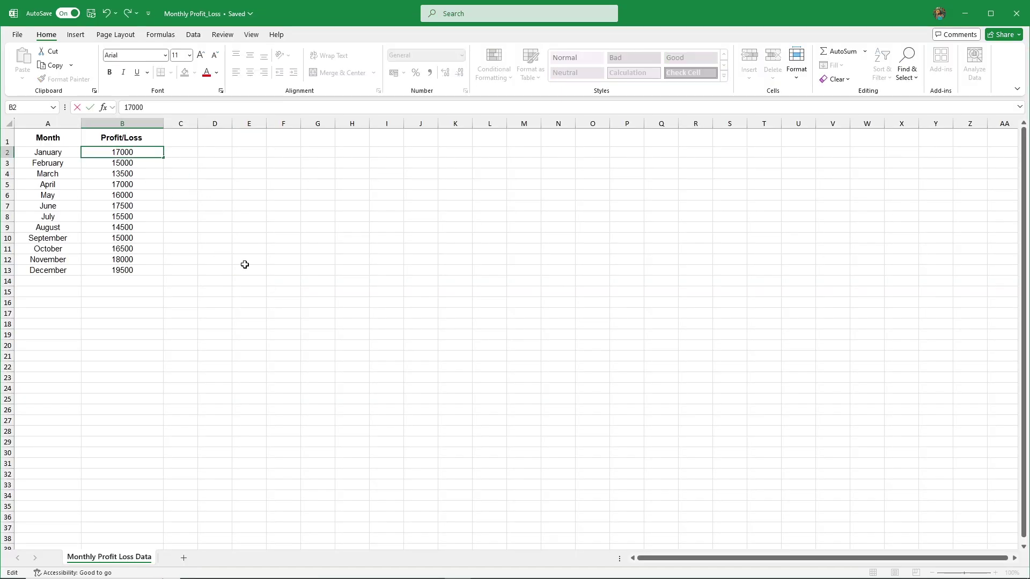
pyautogui.click(247, 269)
pyautogui.hotkey('alt', 'Tab')
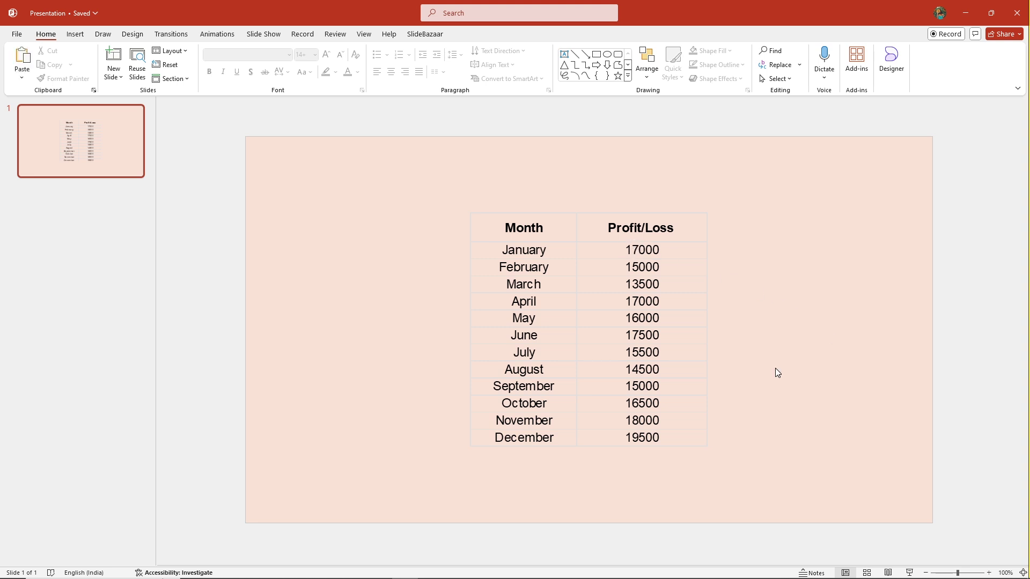
pyautogui.click(623, 321)
pyautogui.hotkey('alt', 'Tab')
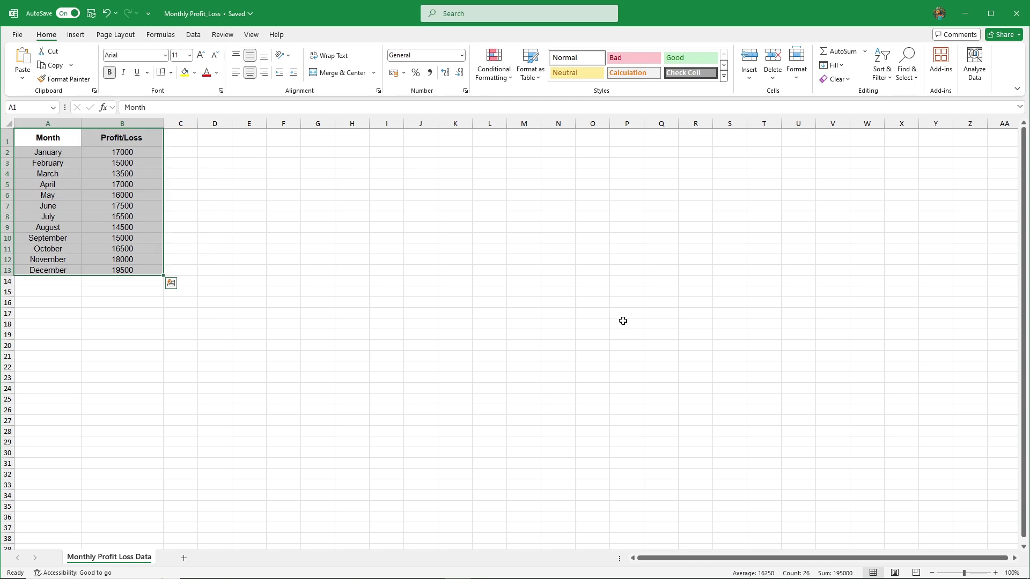
pyautogui.click(623, 321)
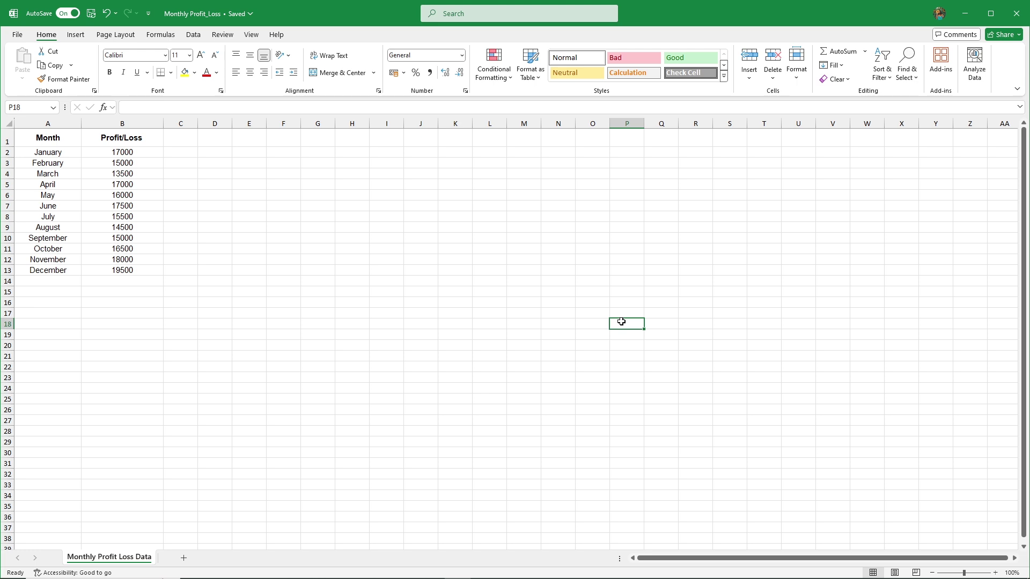
# Step: Apply the first red-yellow-green Conditional Formatting color scale to the table A1:B13
pyautogui.moveTo(73, 140); pyautogui.dragTo(126, 269)
pyautogui.click(494, 67)
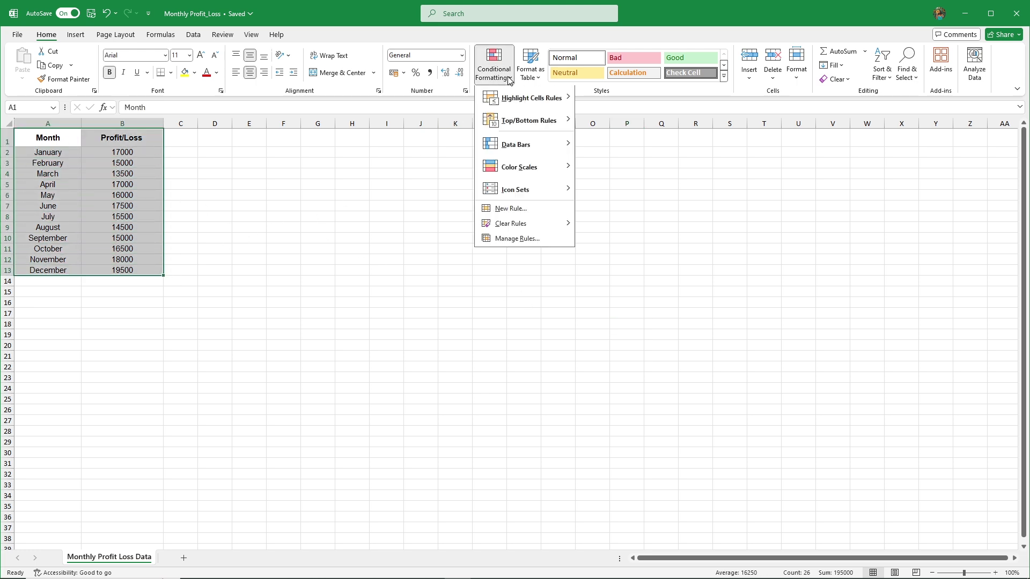
pyautogui.moveTo(566, 172)
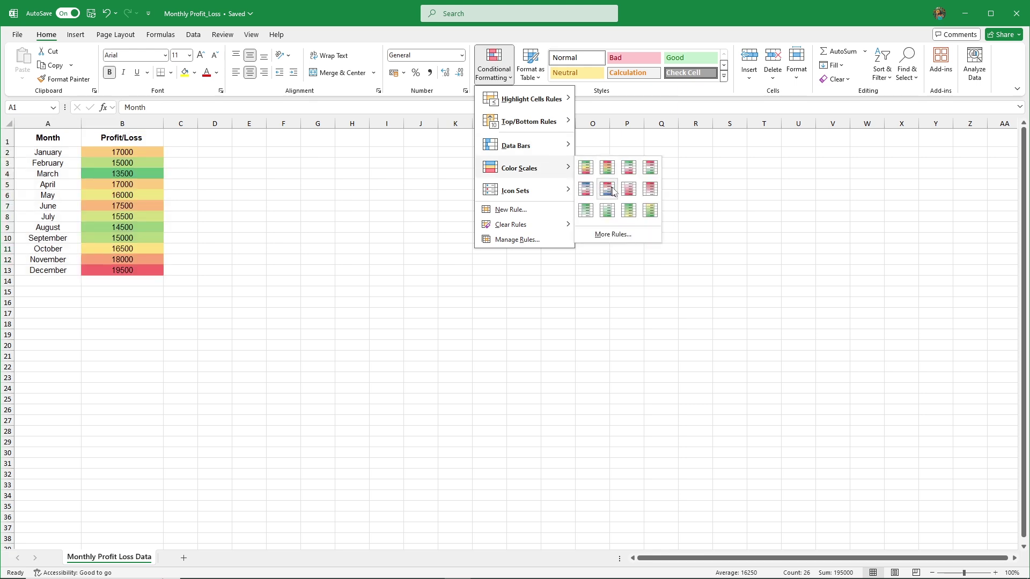
pyautogui.click(588, 170)
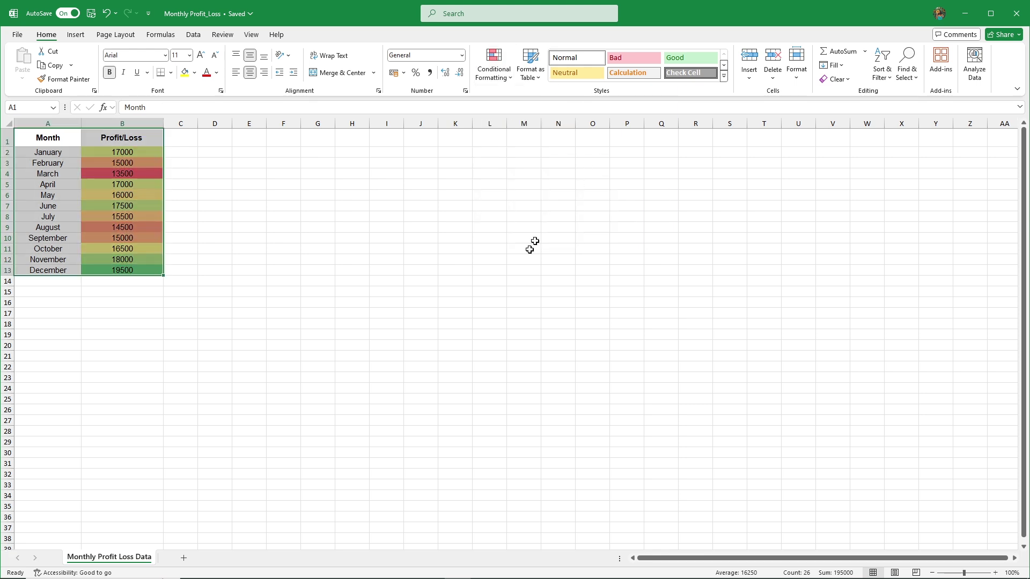
pyautogui.click(508, 305)
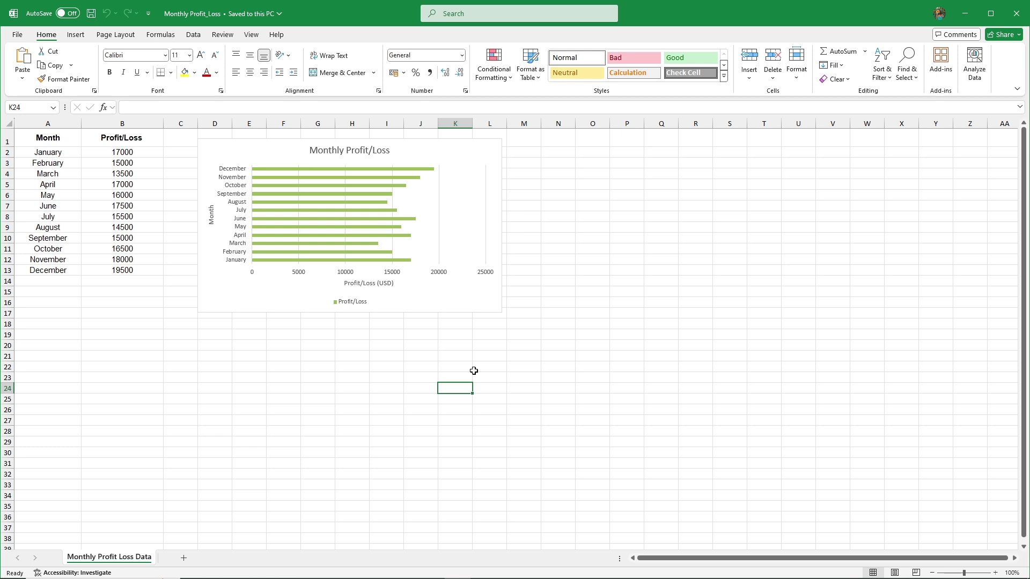
# Step: Copy the Monthly Profit/Loss chart and paste it on slide 2 with Use Destination Theme & Link Data
pyautogui.click(394, 293)
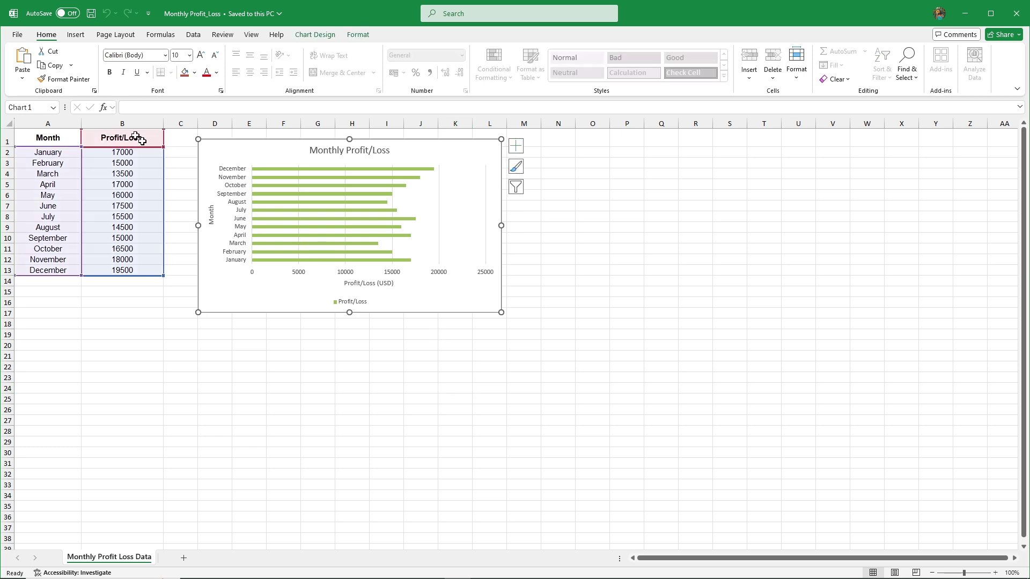
pyautogui.click(54, 67)
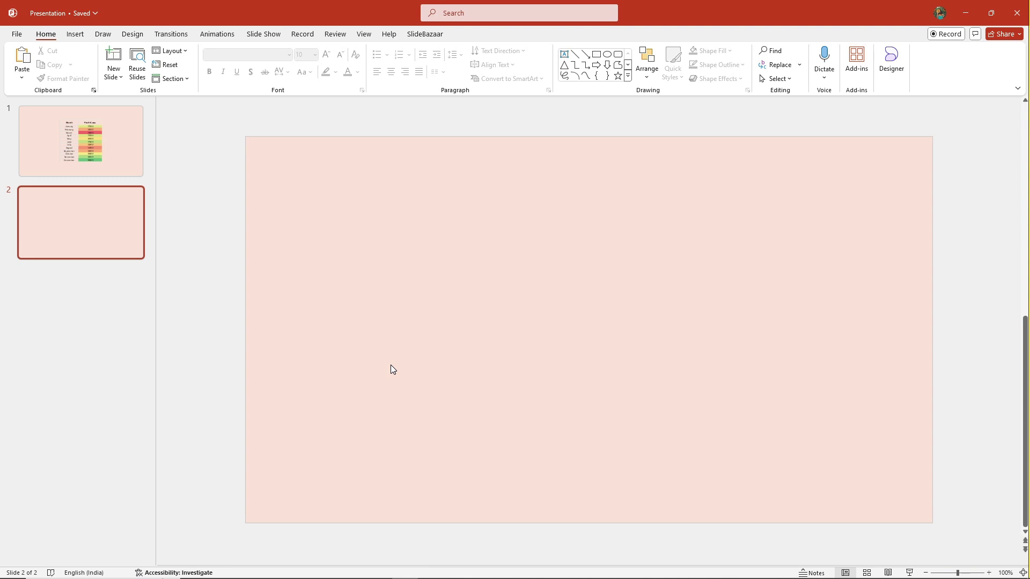
pyautogui.click(22, 77)
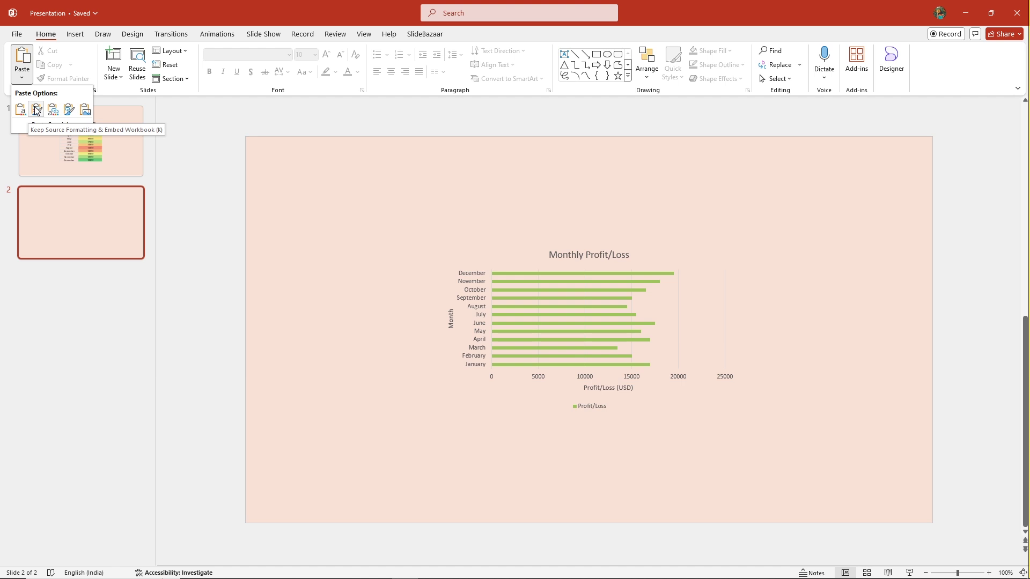
pyautogui.click(20, 109)
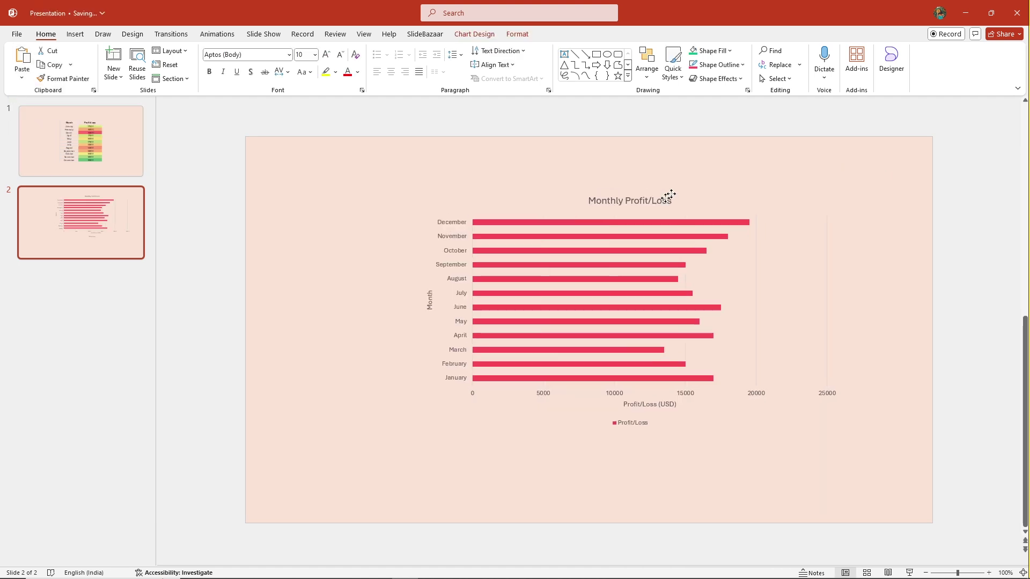
pyautogui.click(782, 192)
pyautogui.hotkey('alt', 'Tab')
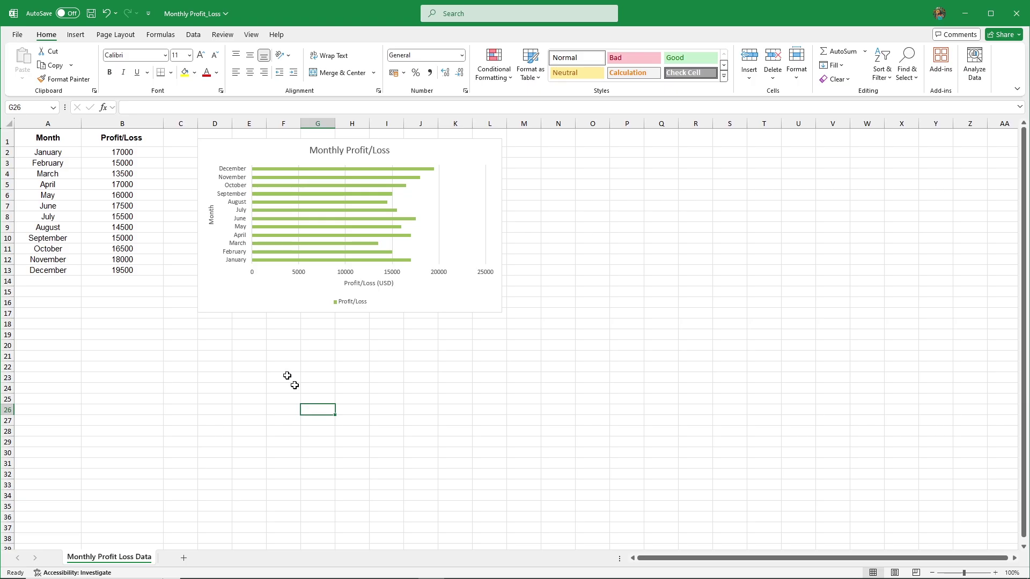
# Step: Change January's B2 value from 17000 to 10000 and check the linked chart on slide 2
pyautogui.click(120, 152)
pyautogui.doubleClick(120, 153)
pyautogui.press('BackSpace')
pyautogui.write('0')
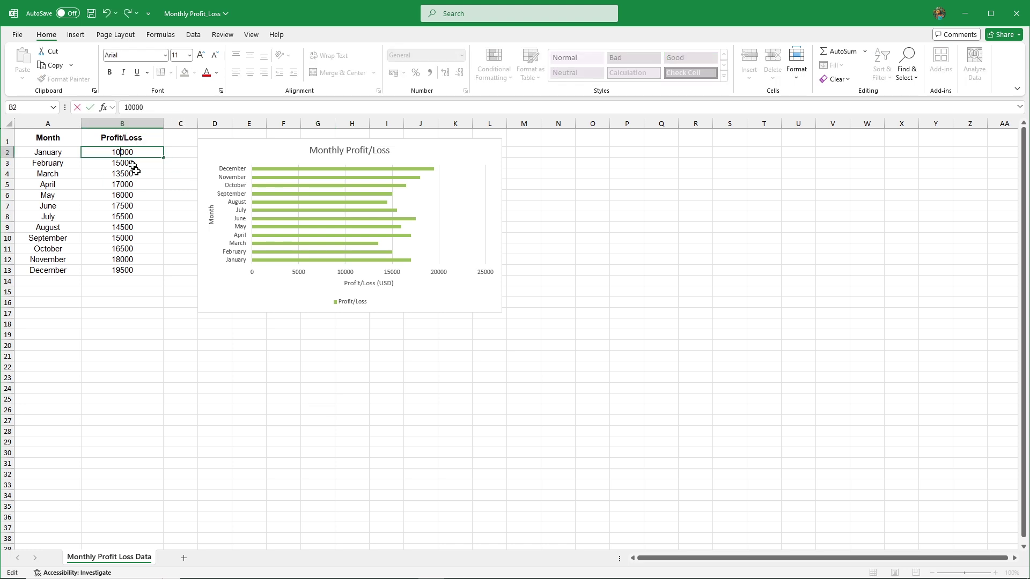
pyautogui.click(349, 332)
pyautogui.hotkey('alt', 'Tab')
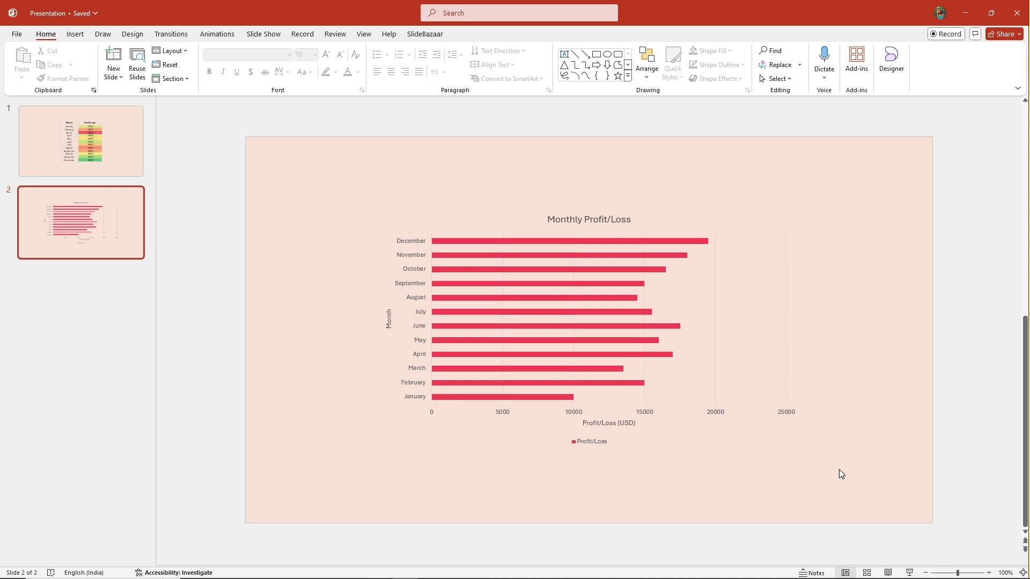
pyautogui.click(617, 314)
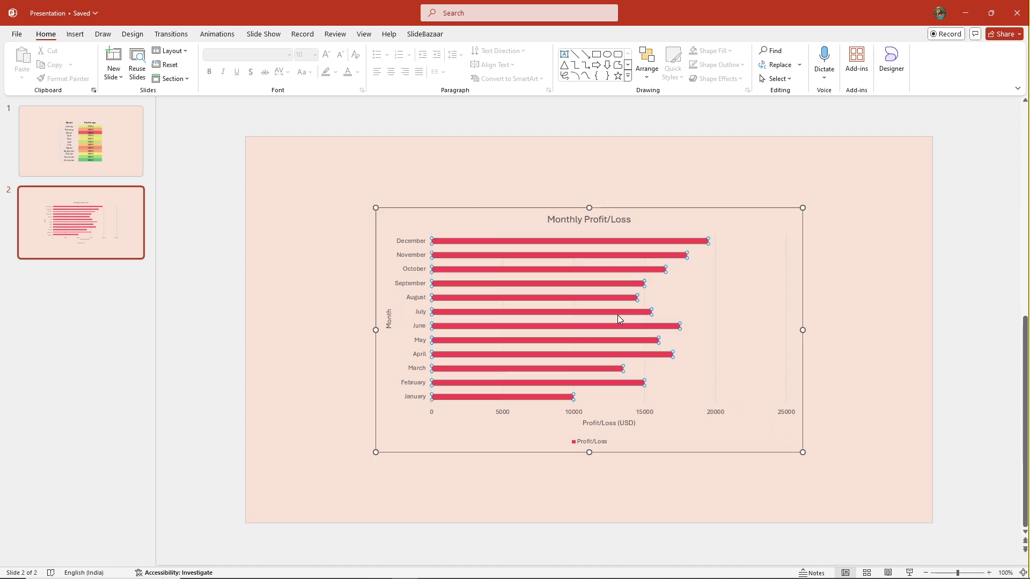
pyautogui.click(475, 34)
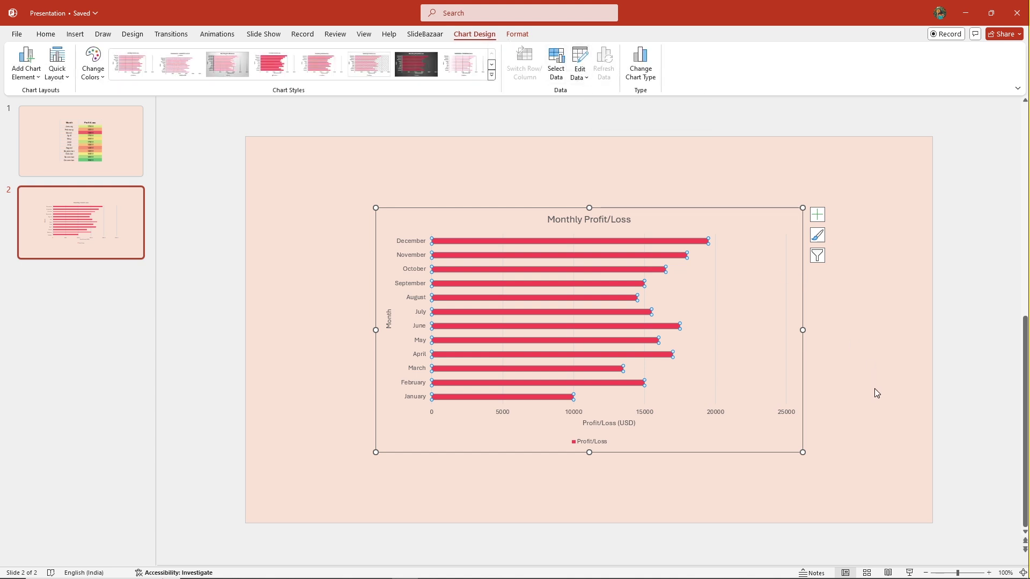
# Step: Open the chart's linked data via Edit Data, enlarge its window, and browse chart styles in the workbook
pyautogui.rightClick(692, 290)
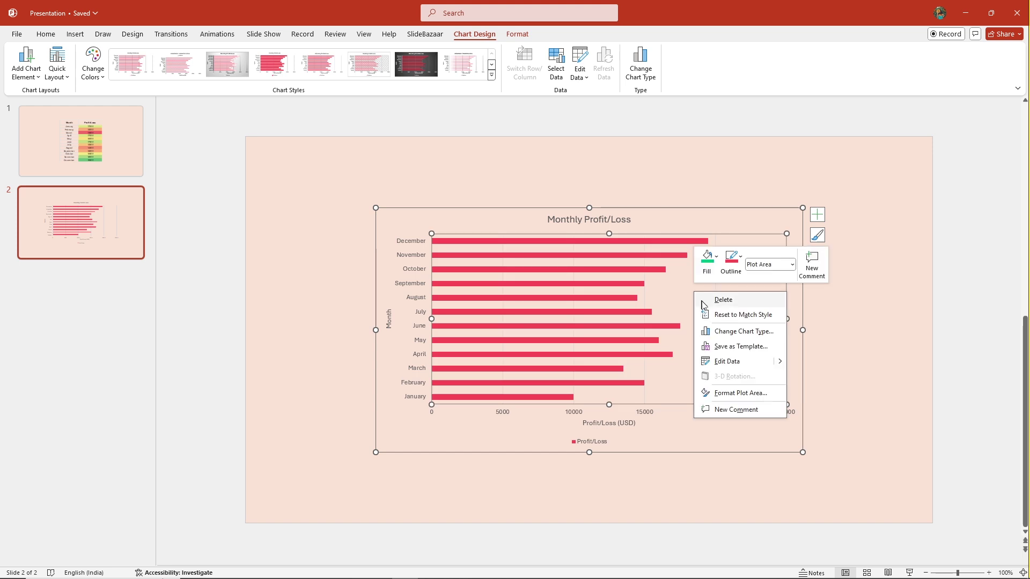
pyautogui.click(725, 362)
pyautogui.moveTo(645, 472); pyautogui.dragTo(434, 231)
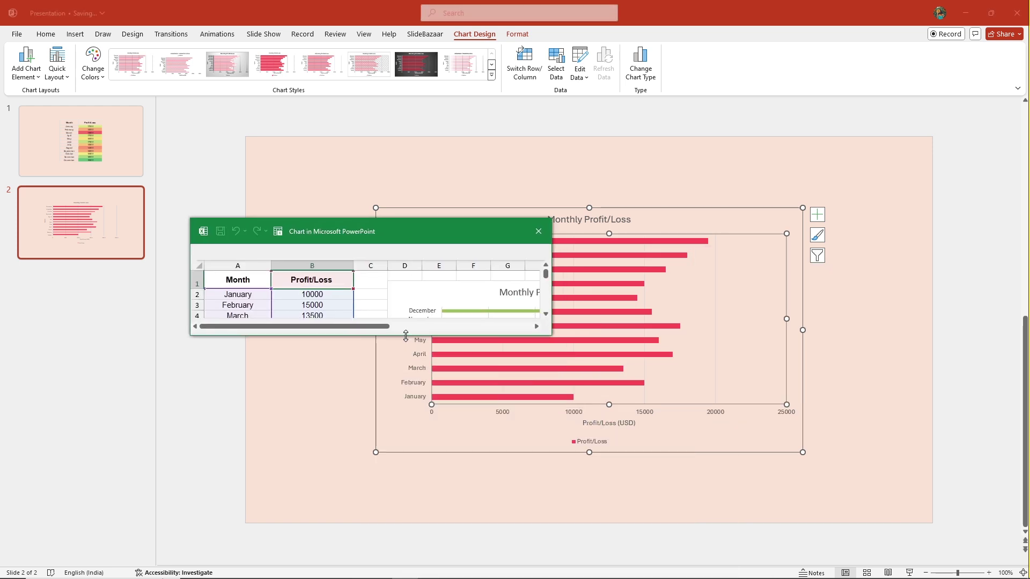
pyautogui.moveTo(552, 398); pyautogui.dragTo(708, 398)
pyautogui.click(858, 378)
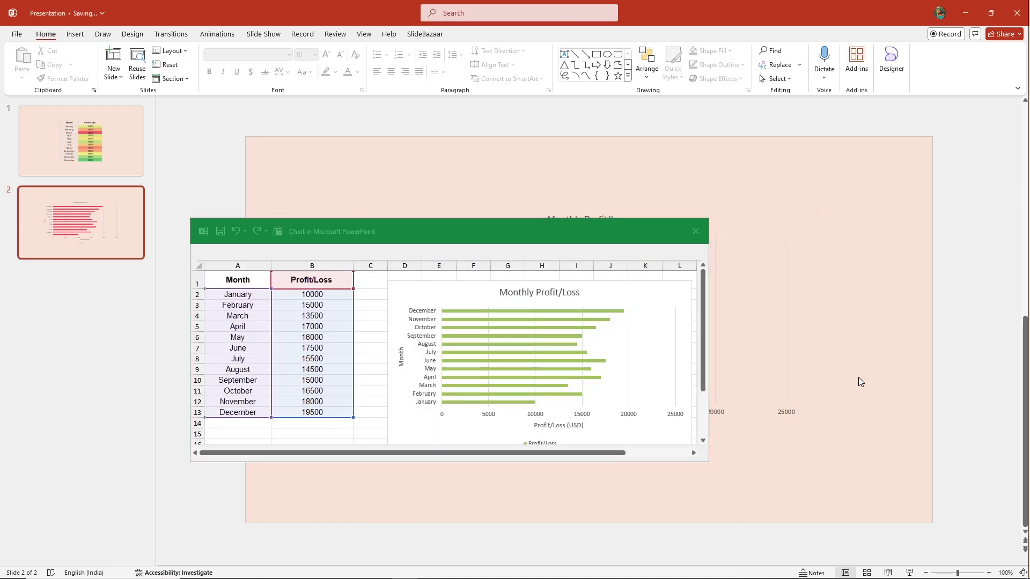
pyautogui.hotkey('alt', 'Tab')
pyautogui.click(432, 223)
pyautogui.click(516, 167)
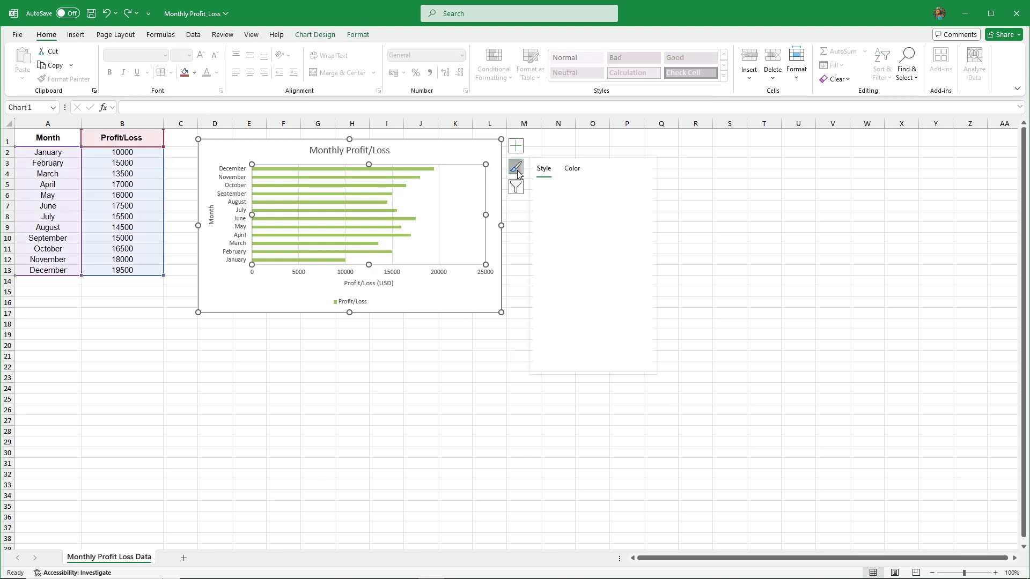
pyautogui.scroll(-3, 579, 308)
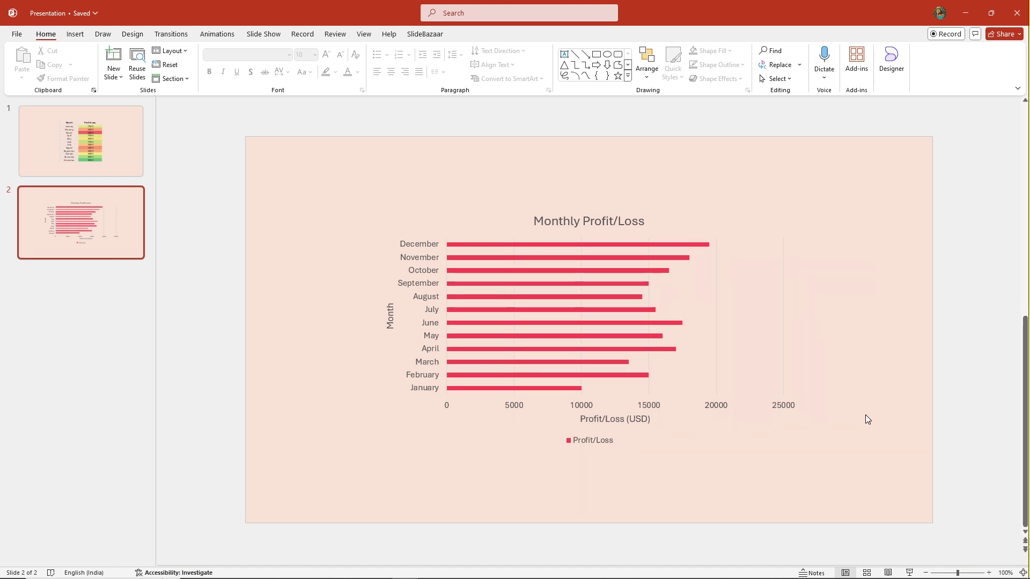
# Step: Give the slide 2 chart the solid red Chart Style with white uppercase title and labels
pyautogui.click(652, 316)
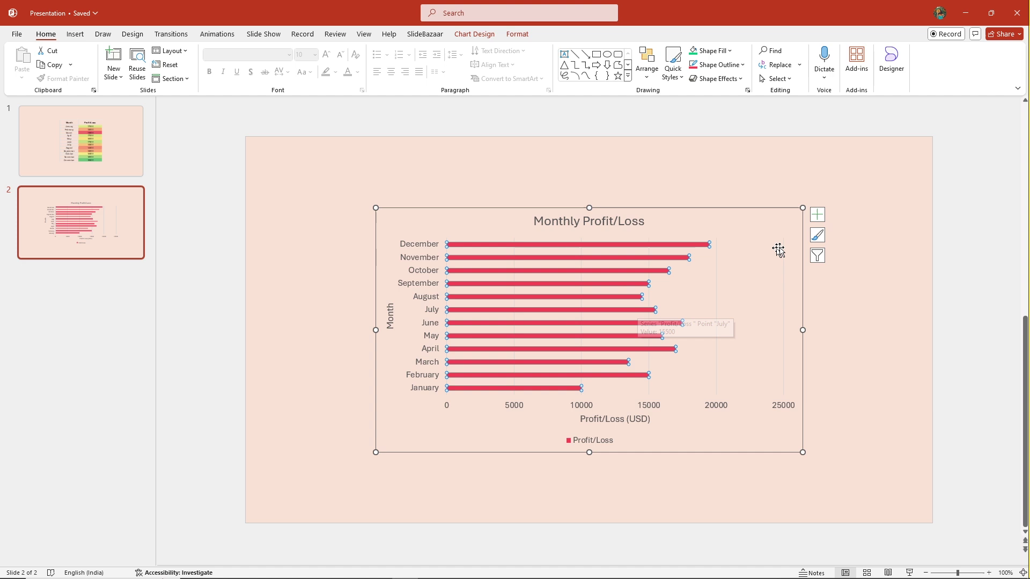
pyautogui.click(818, 235)
pyautogui.scroll(-2, 883, 350)
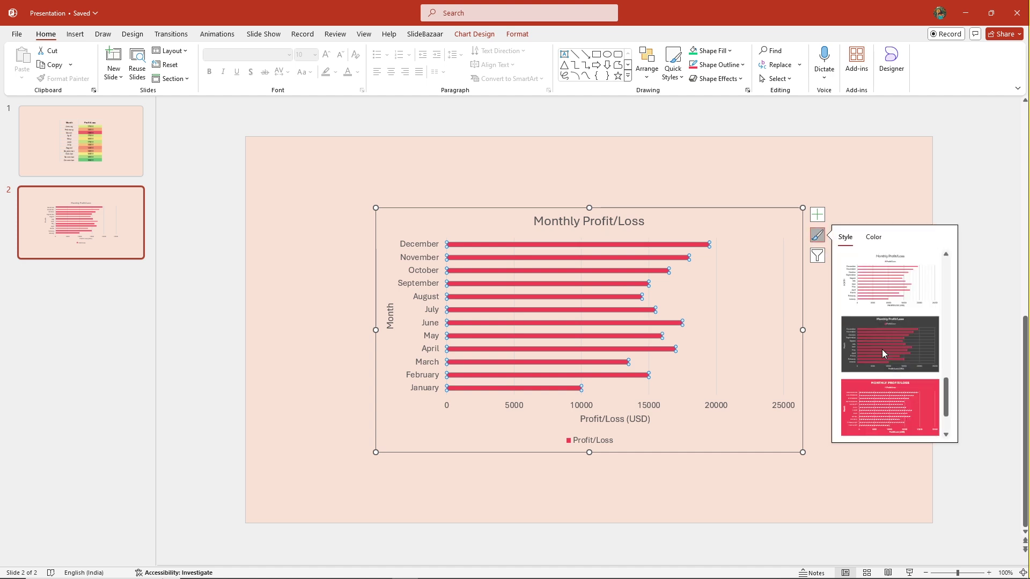
pyautogui.click(883, 348)
pyautogui.click(860, 186)
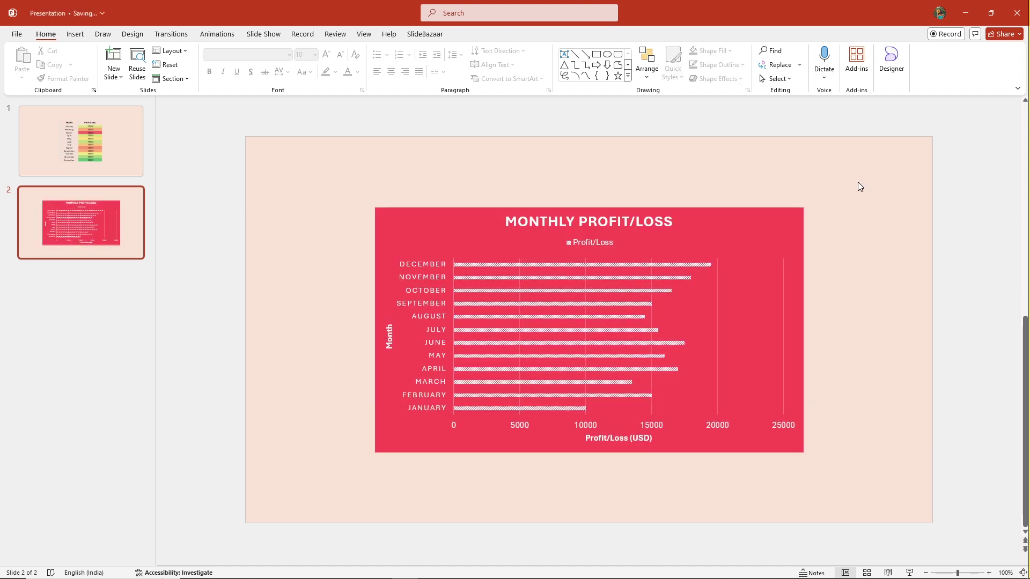